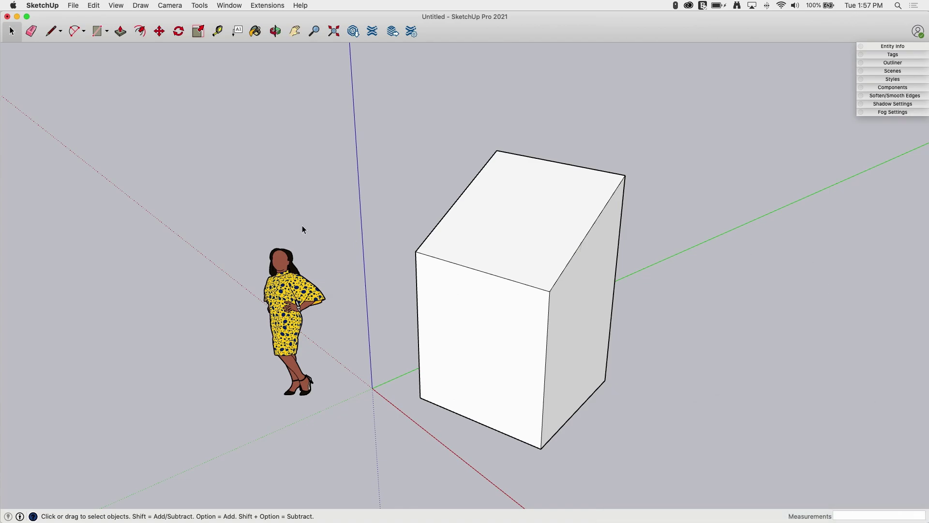
Orbit around the box to inspect its top and side faces.
middle_drag(324, 353, 670, 446)
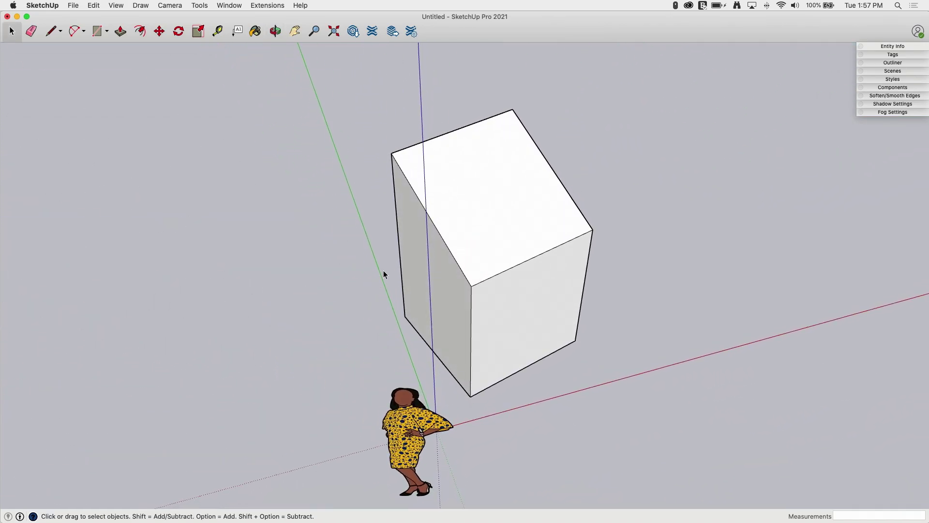
middle_drag(600, 388, 390, 305)
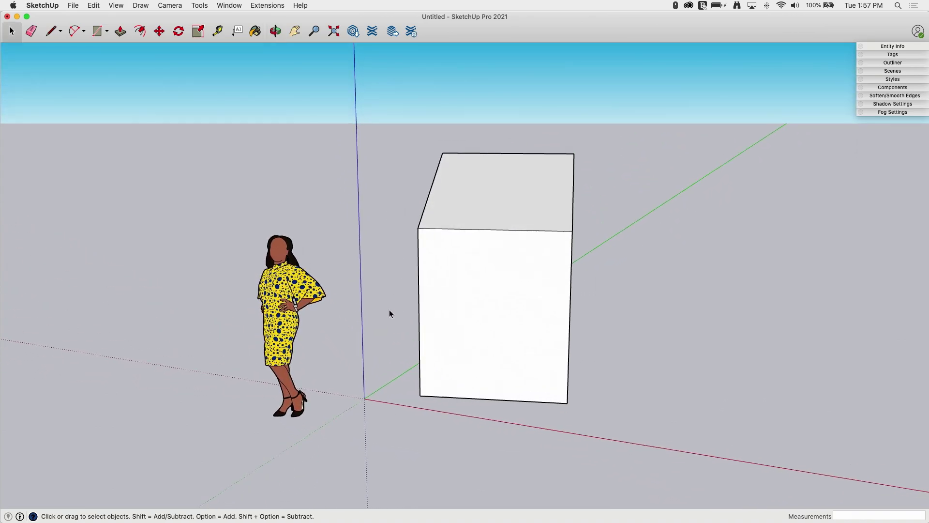
middle_drag(541, 378, 335, 296)
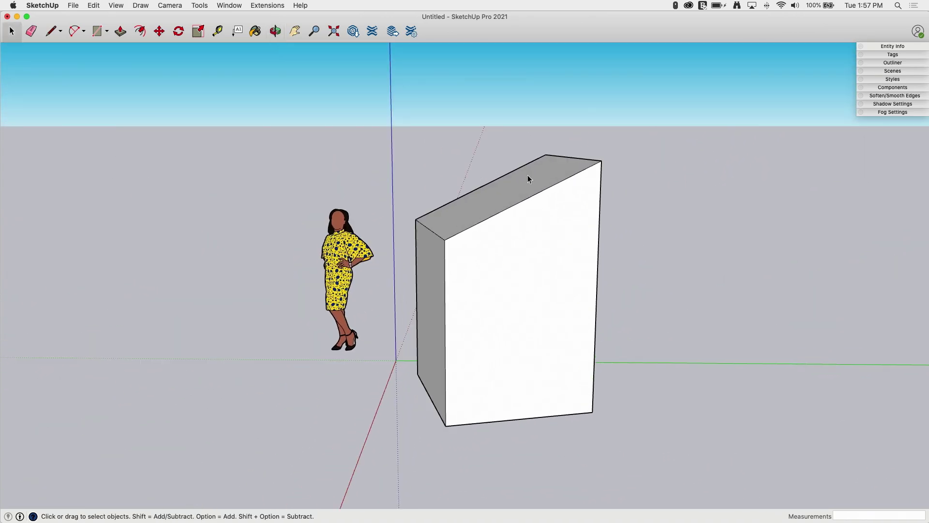
middle_drag(589, 361, 513, 444)
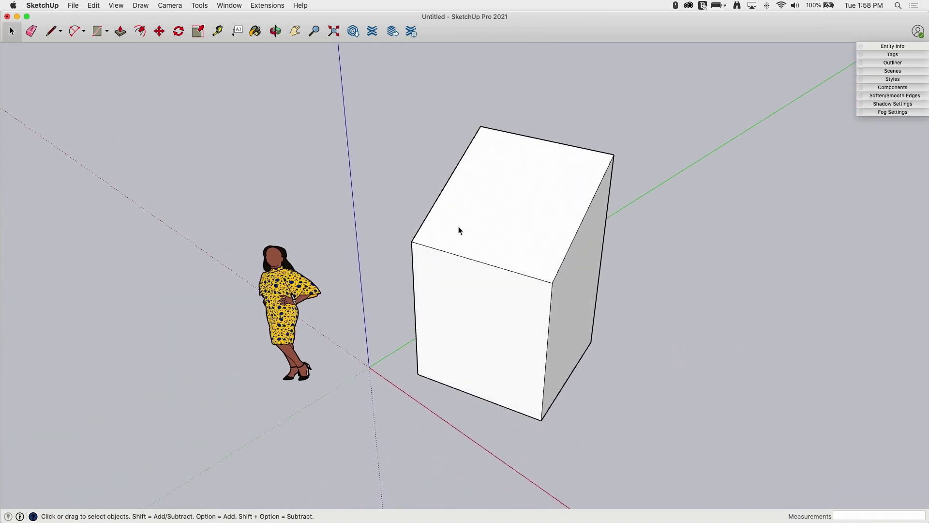
middle_drag(458, 173, 536, 331)
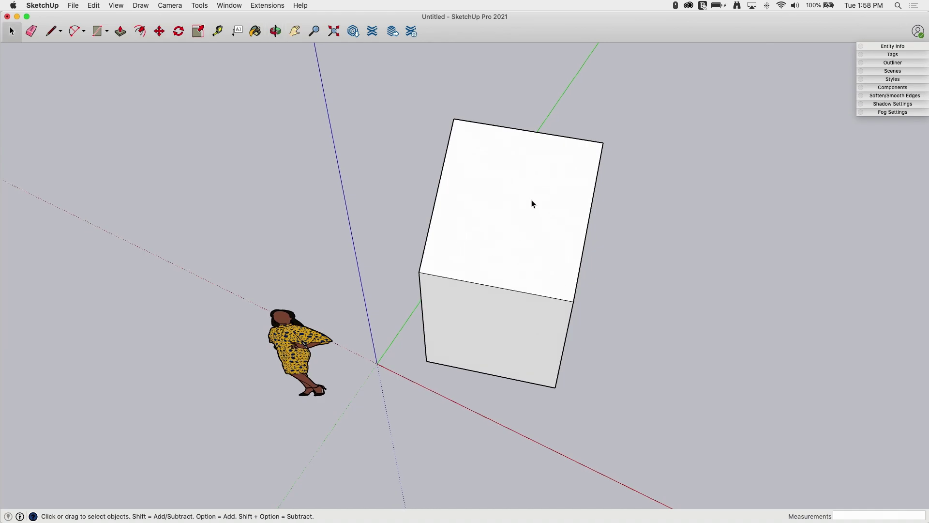
middle_drag(473, 174, 394, 223)
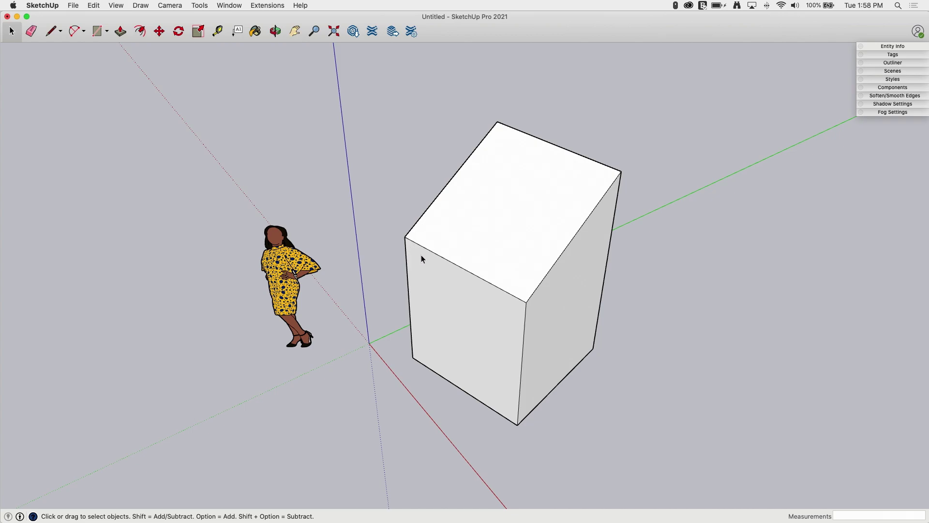
middle_drag(477, 276, 423, 238)
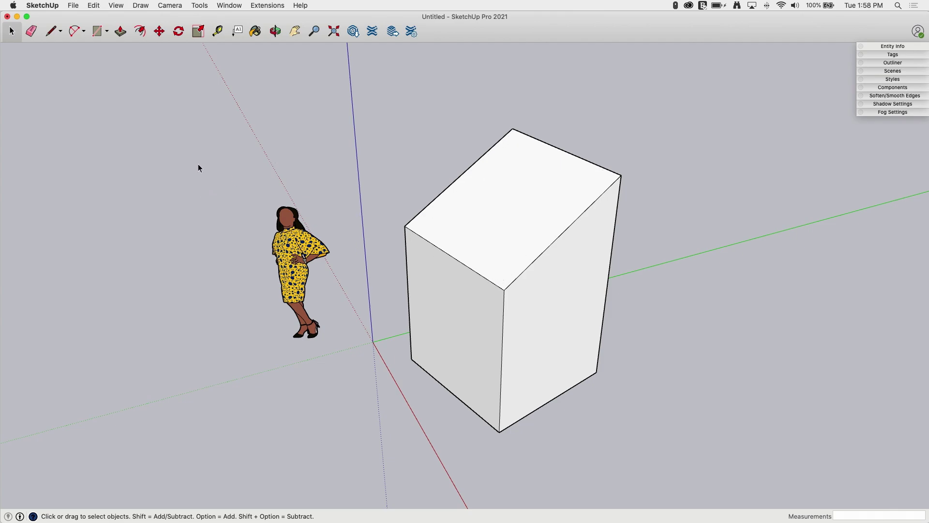
Start the Axes tool from the Tools menu, then cancel it.
click(200, 6)
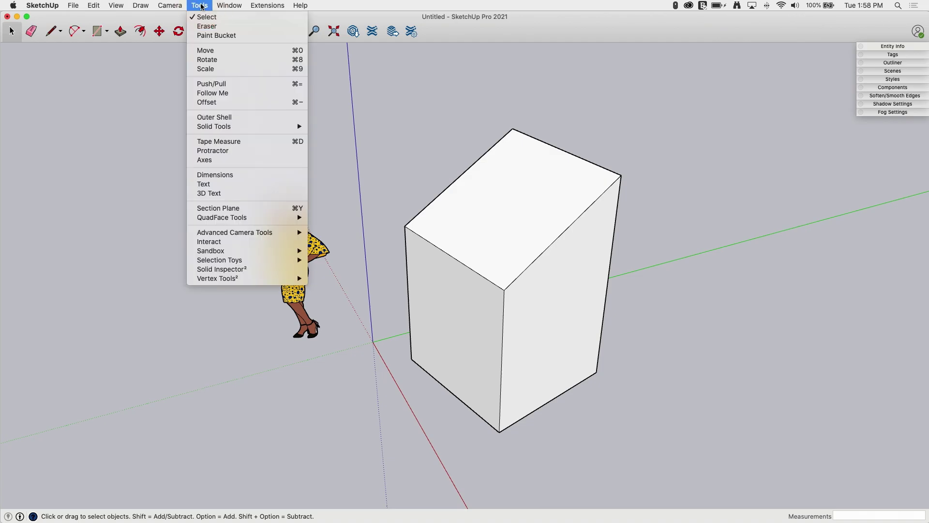
click(205, 162)
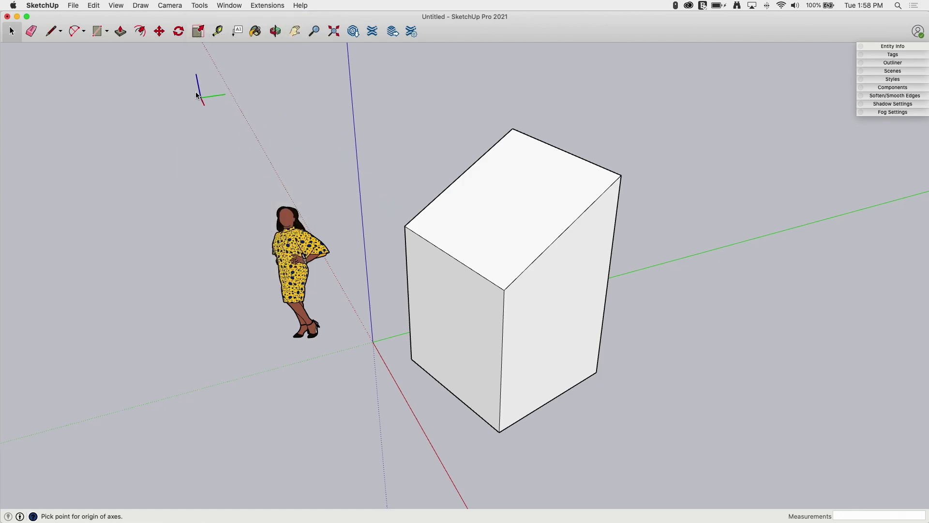
key(Escape)
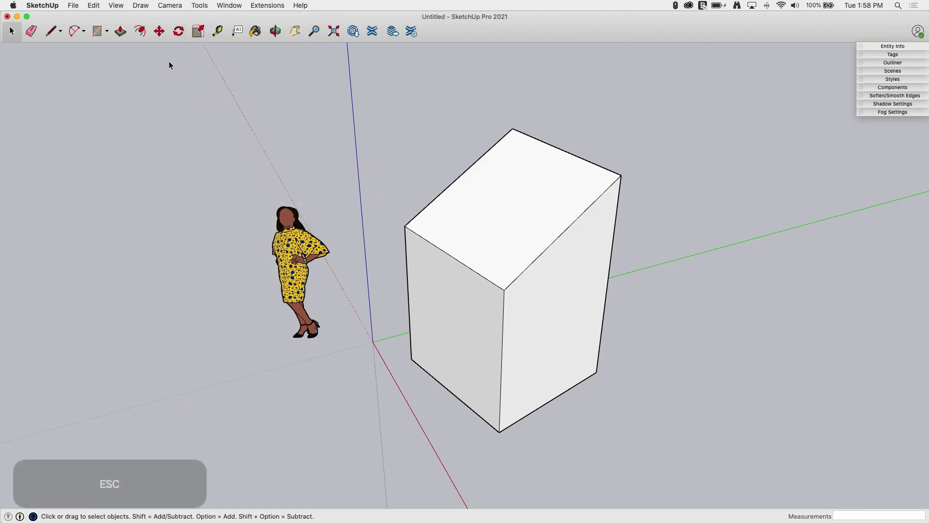
Show the Large Tool Set palette and pick its Axes tool.
click(118, 6)
mouse_move(121, 41)
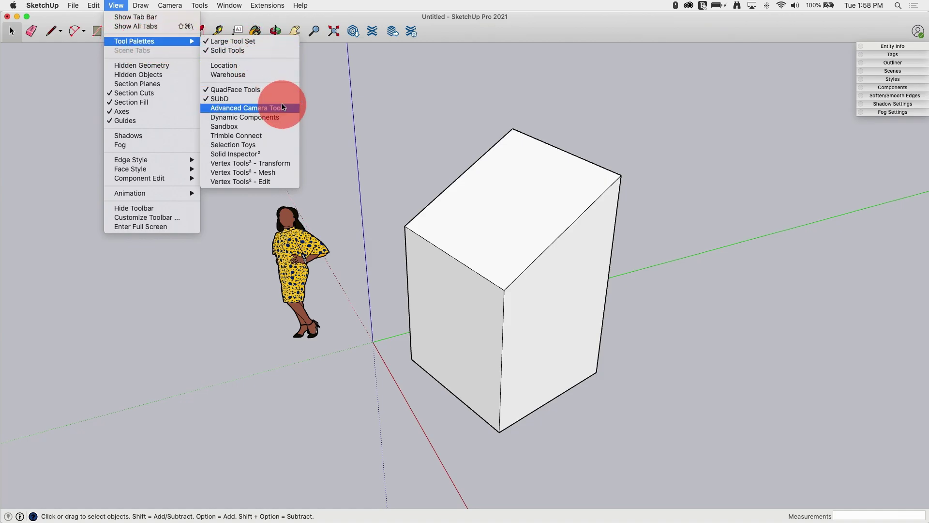
click(268, 43)
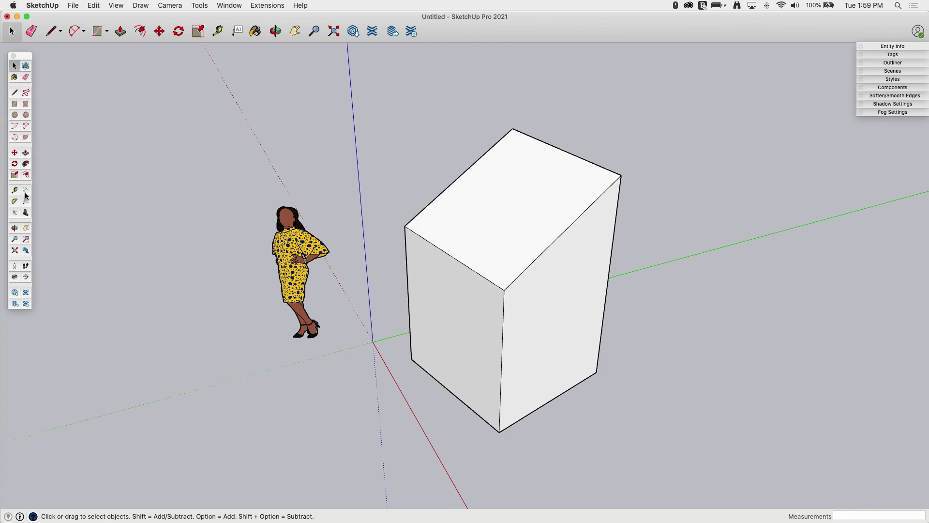
click(15, 214)
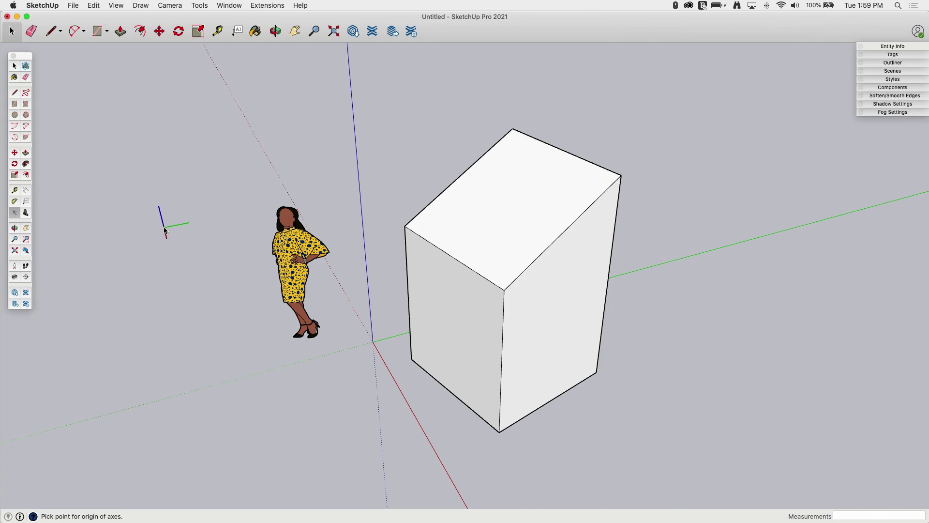
middle_drag(166, 228, 168, 223)
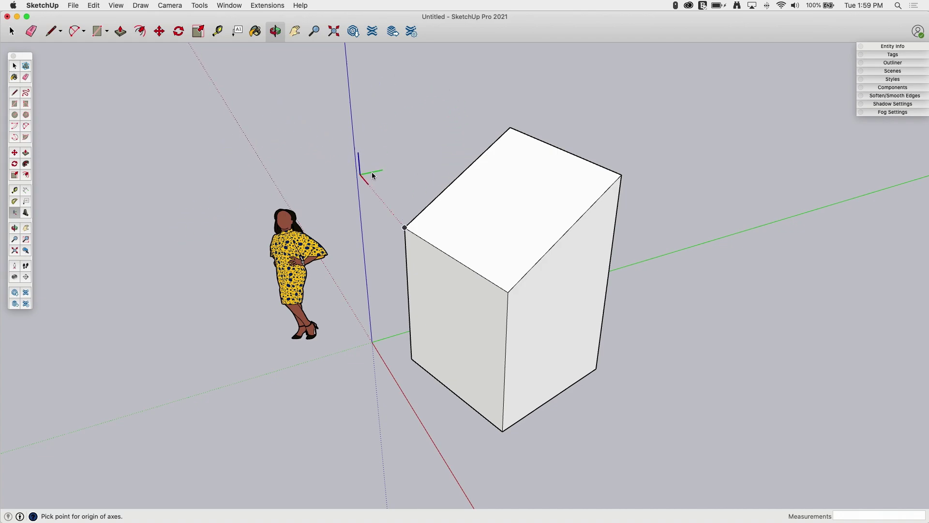
Set the axes origin at the box's near top corner, red and green along its top edges.
click(405, 227)
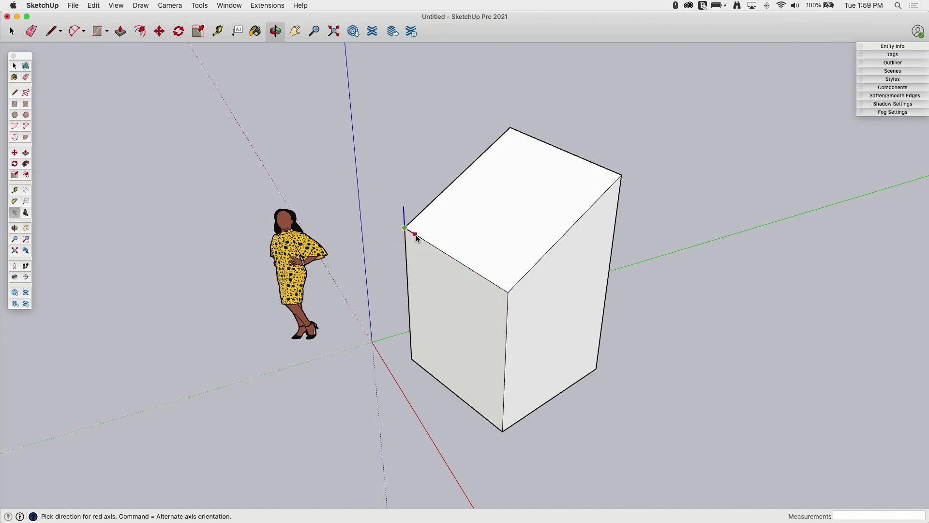
click(460, 263)
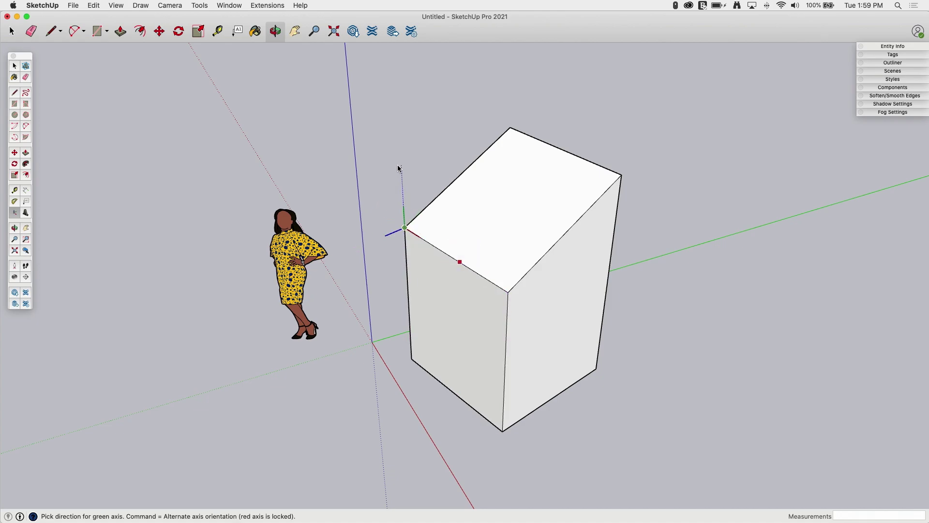
click(473, 164)
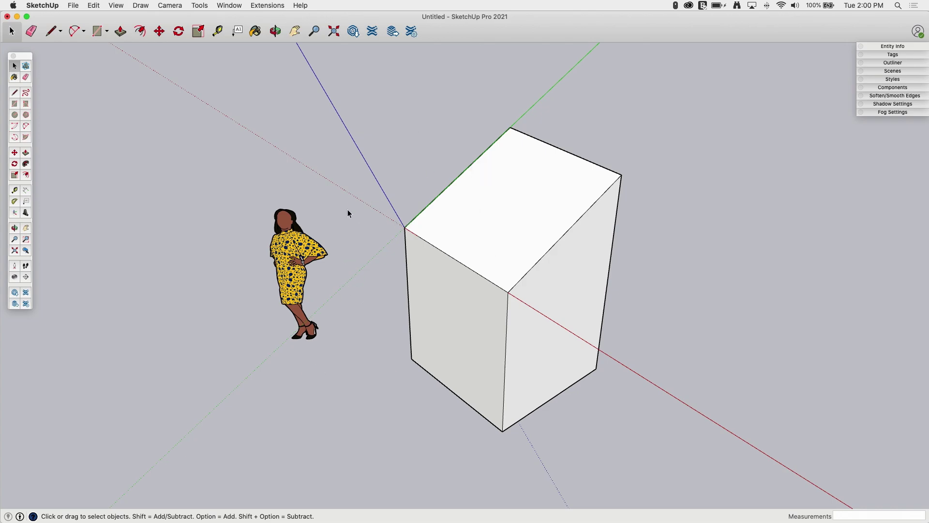
Draw a circle of radius 7 13/16" on the box's top face.
right_click(381, 224)
click(342, 199)
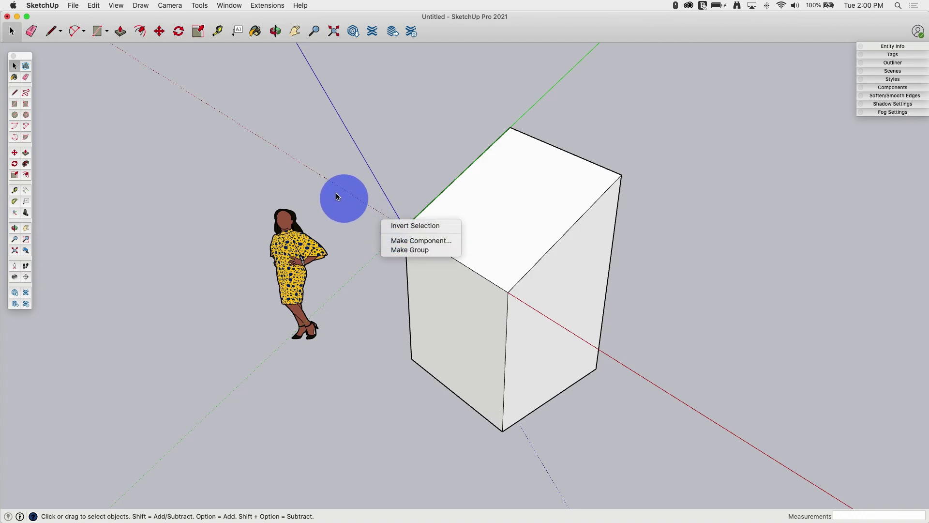
middle_drag(315, 182, 504, 211)
drag(504, 212, 445, 257)
key(space)
click(14, 115)
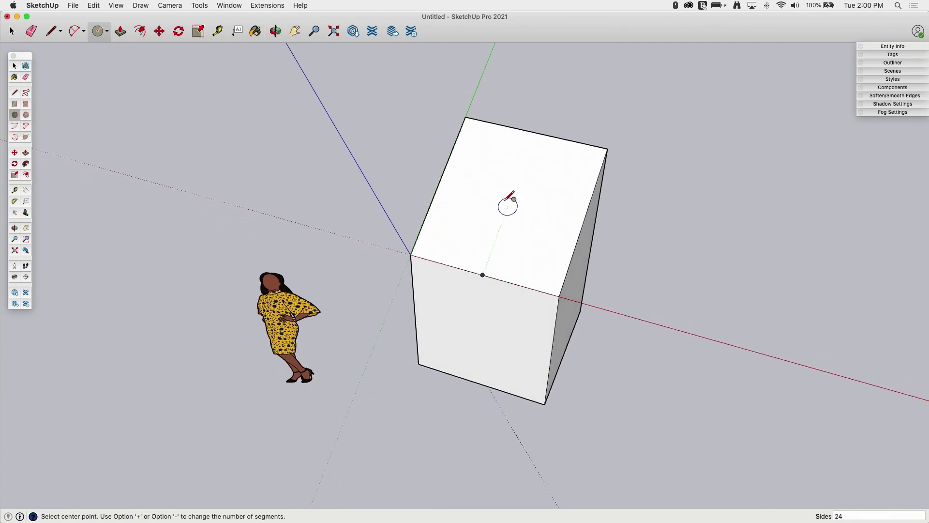
click(560, 173)
click(547, 188)
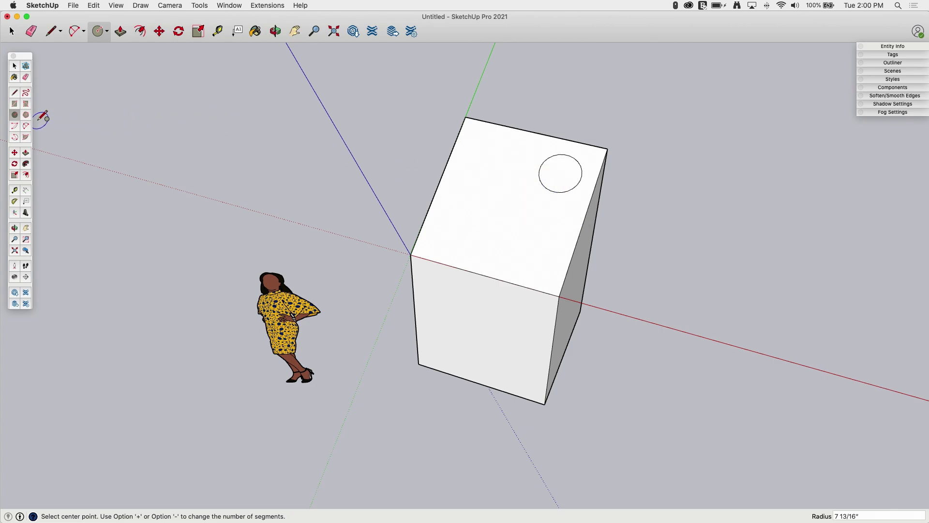
Draw a small rectangle on the top face, then orbit to check both shapes.
click(14, 103)
click(442, 240)
click(505, 210)
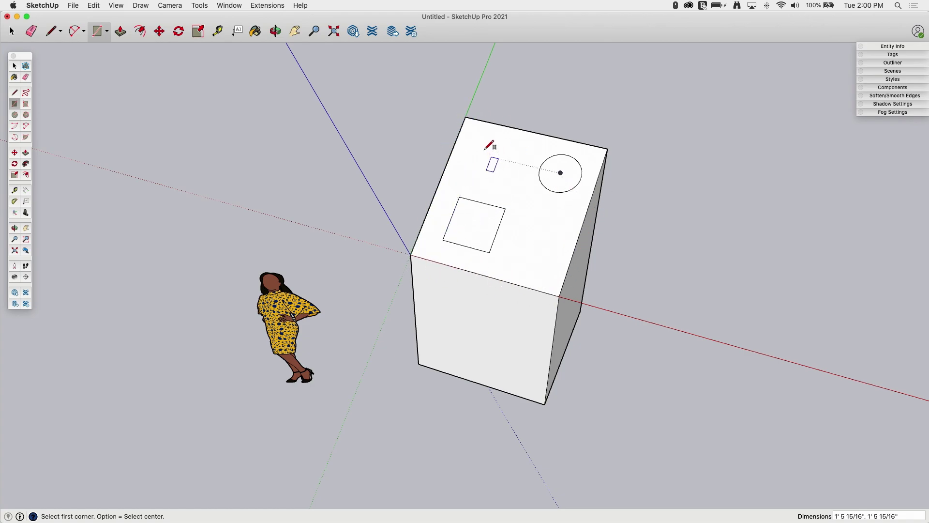
middle_drag(618, 240, 218, 52)
middle_drag(446, 191, 518, 180)
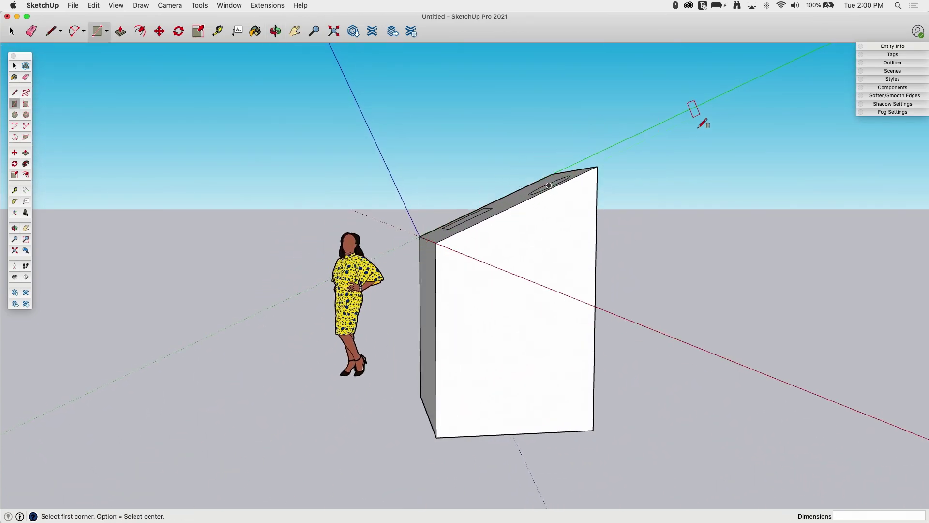
middle_drag(280, 187, 426, 305)
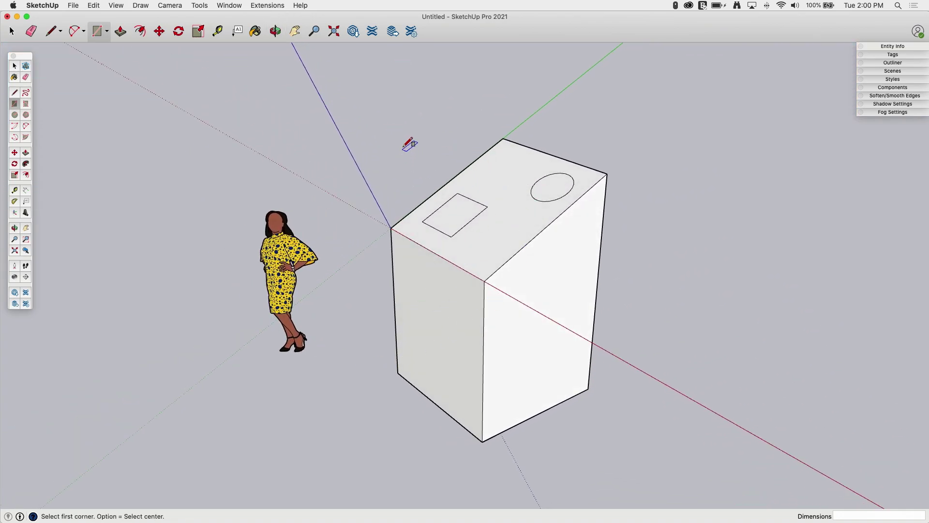
middle_drag(400, 183, 463, 236)
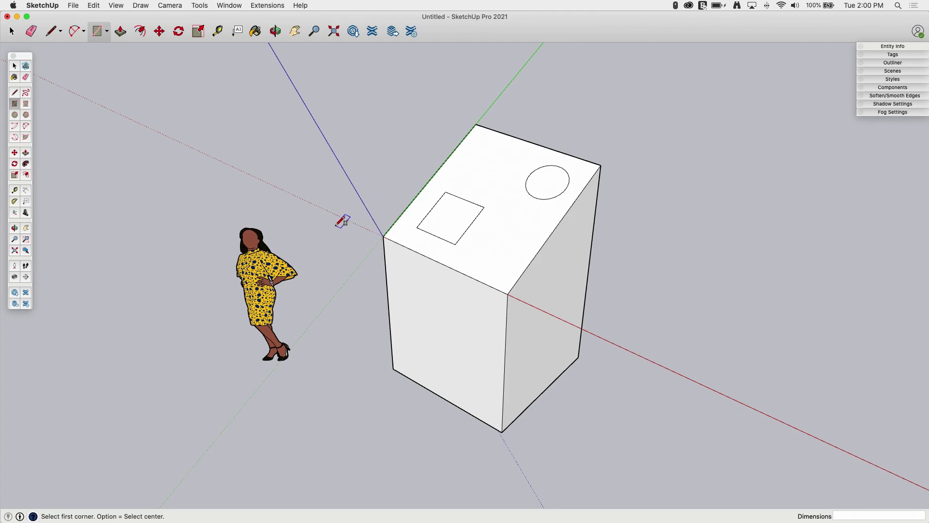
click(14, 66)
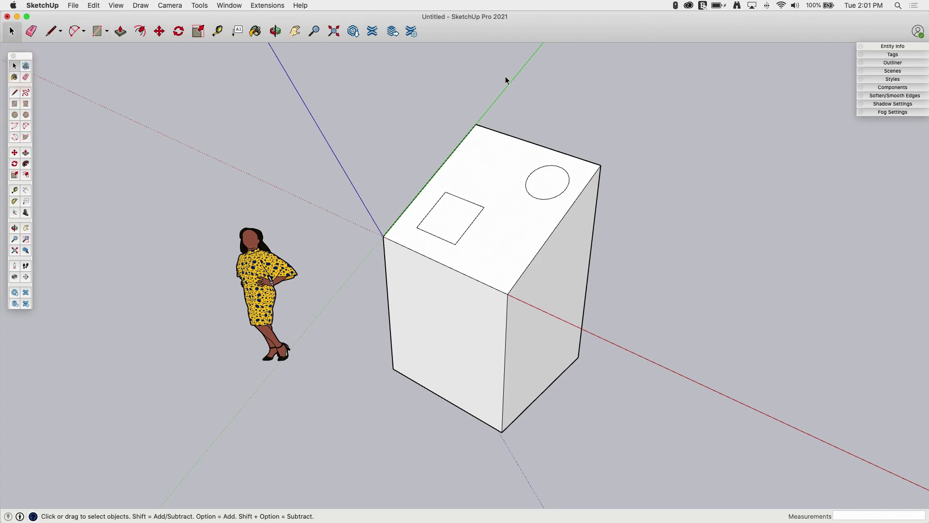
Reset the drawing axes to the default origin.
right_click(314, 119)
click(352, 141)
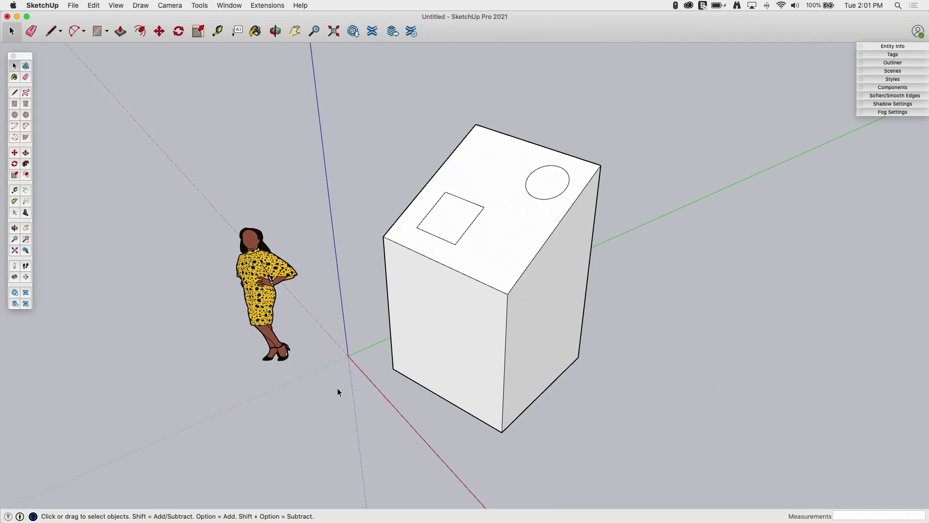
middle_drag(327, 344, 403, 373)
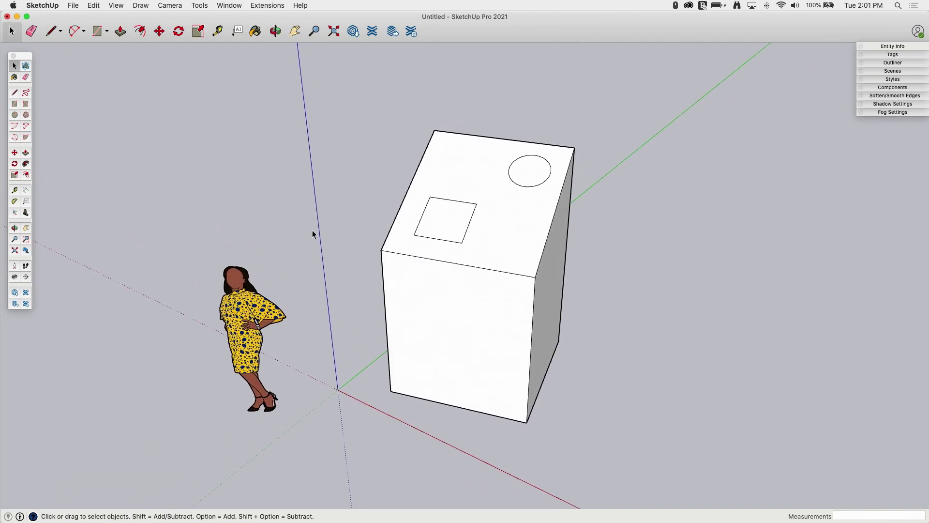
Bring up the drawing axes' context menu again.
right_click(318, 210)
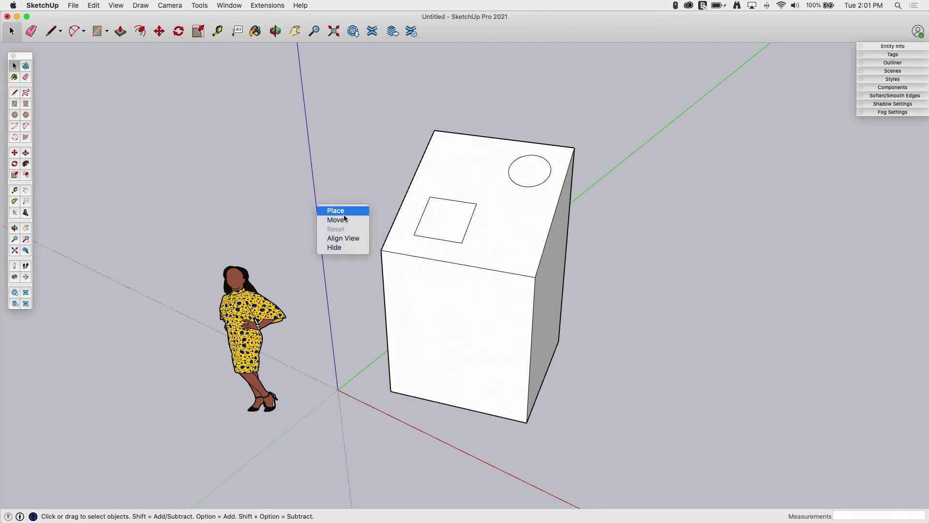
right_click(736, 231)
click(685, 213)
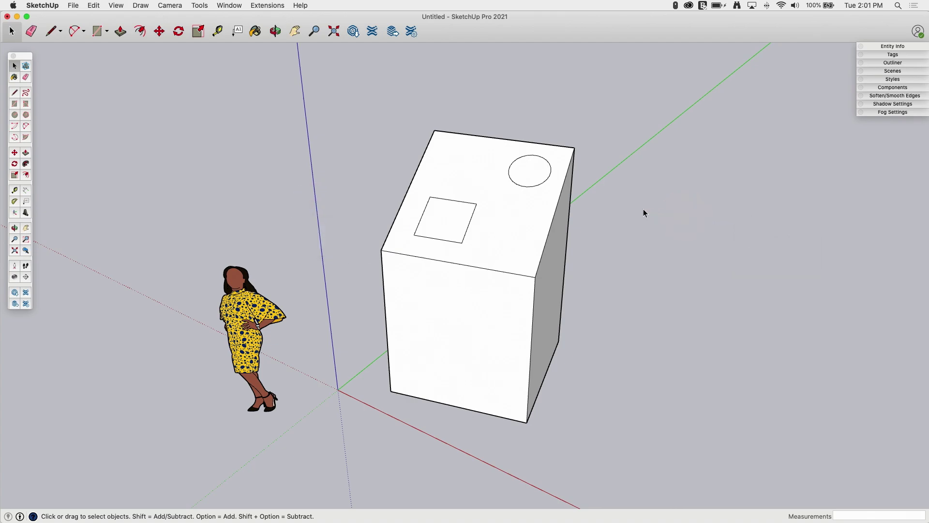
right_click(643, 208)
right_click(307, 129)
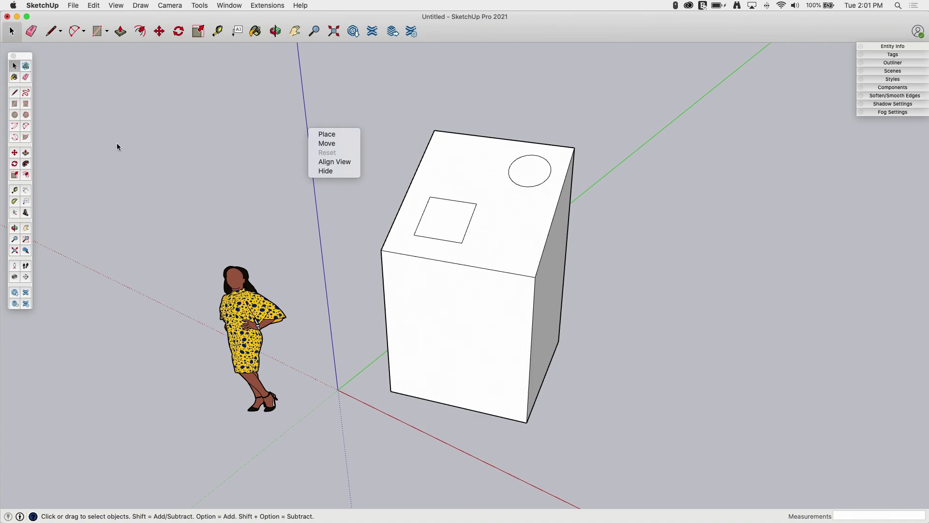
Place the axes origin at the top corner, red along the front edge, green along the left edge.
click(332, 135)
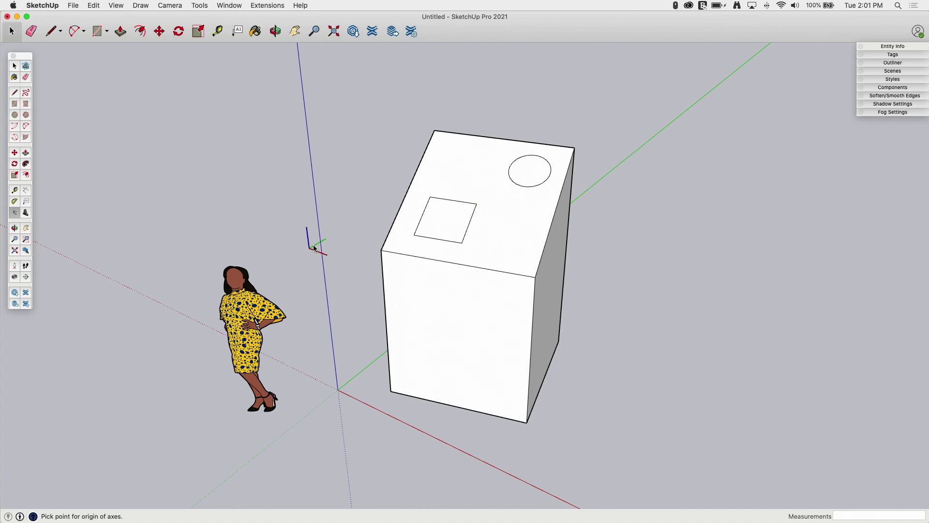
click(382, 251)
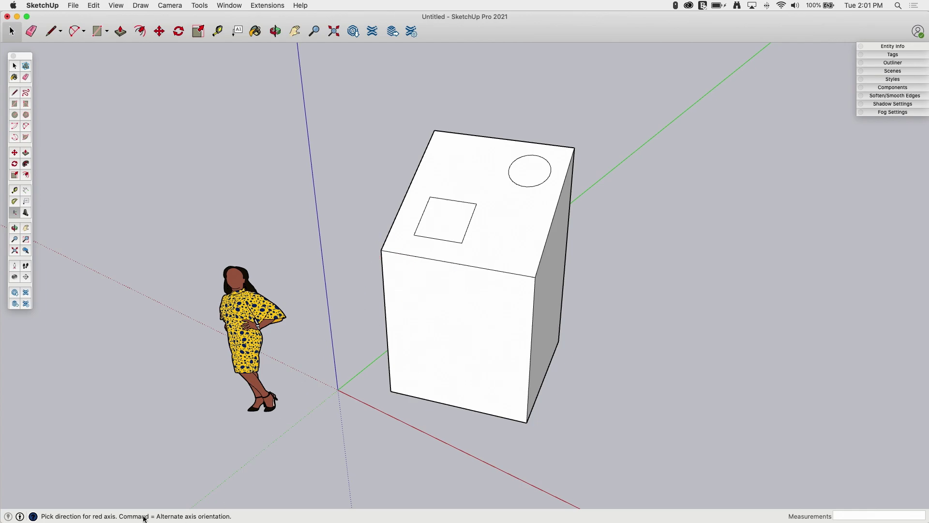
click(357, 254)
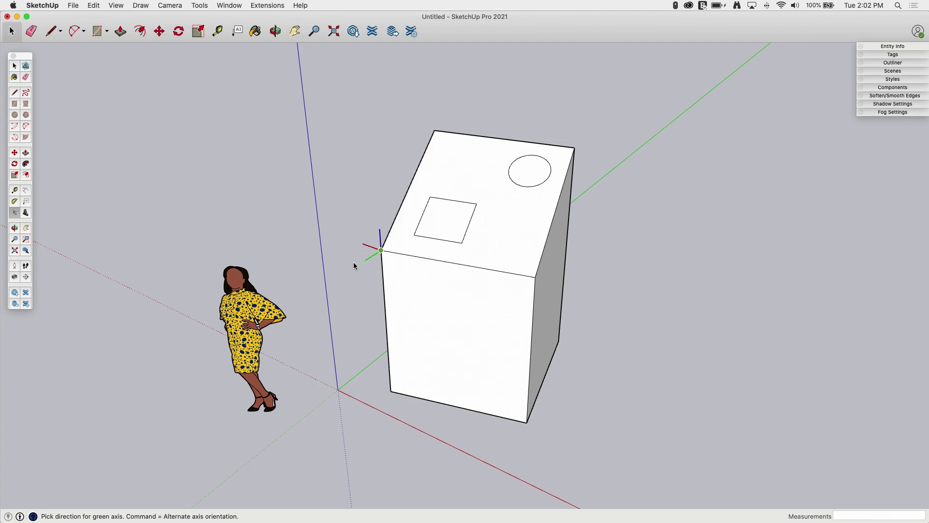
click(359, 282)
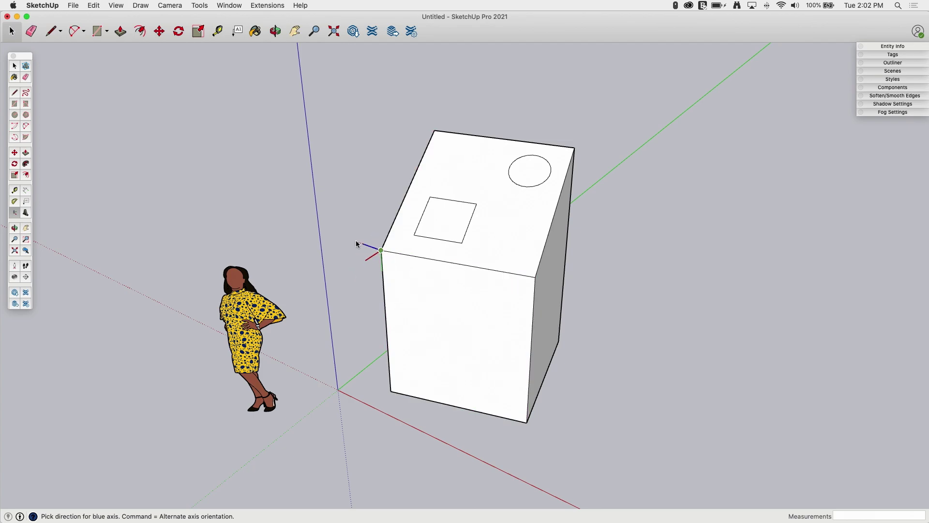
click(344, 260)
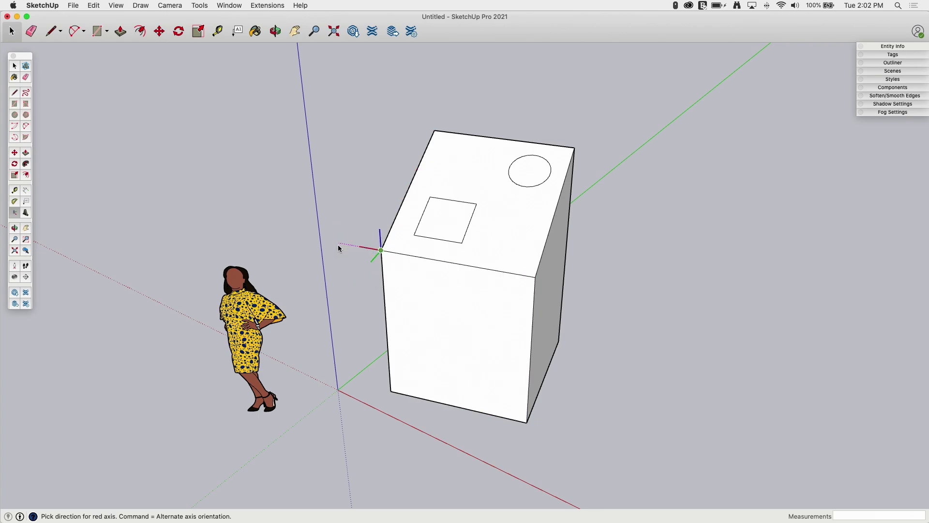
click(428, 260)
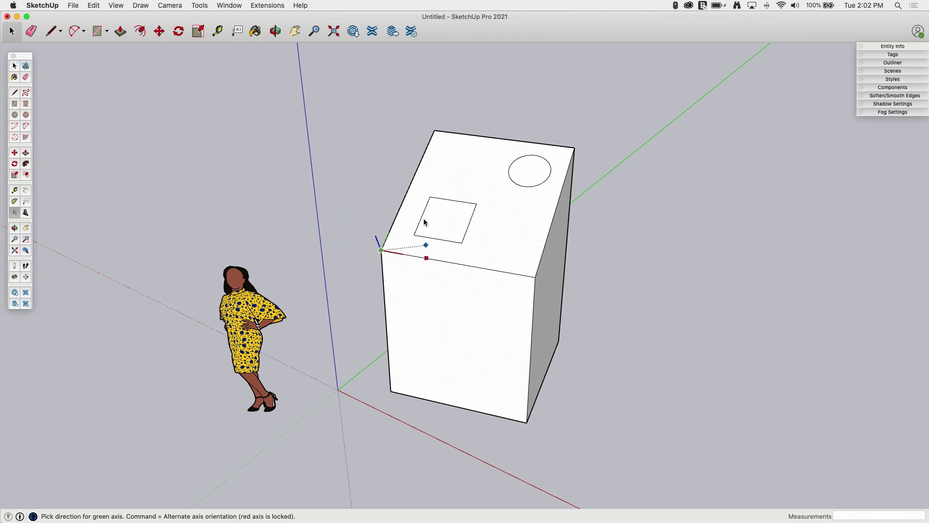
click(413, 179)
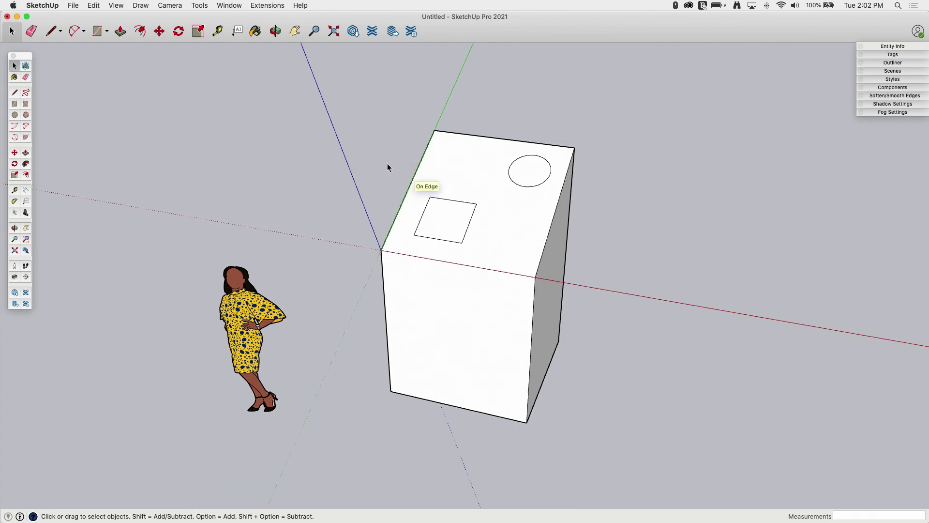
right_click(318, 86)
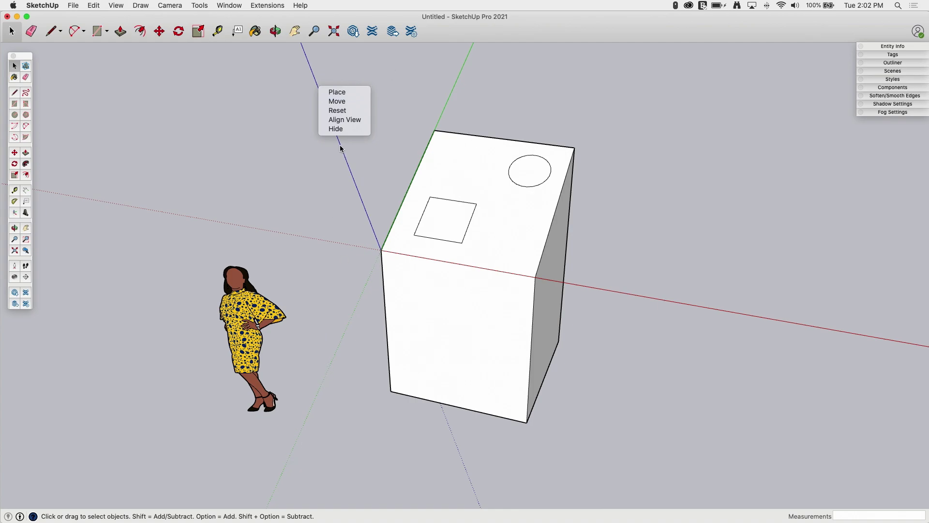
Move the drawing axes by 12 in the X (red) field of Move Axes.
click(347, 105)
drag(283, 217, 212, 78)
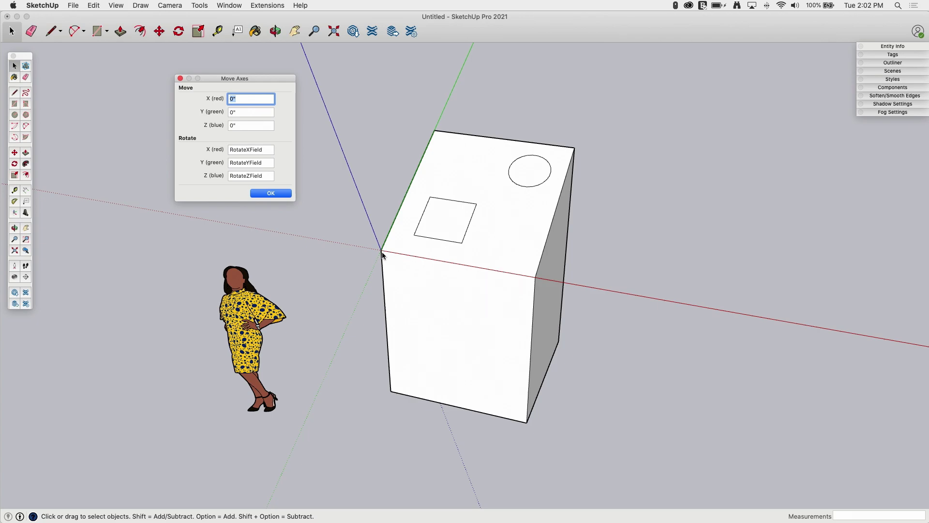
click(245, 100)
text(12)
click(268, 194)
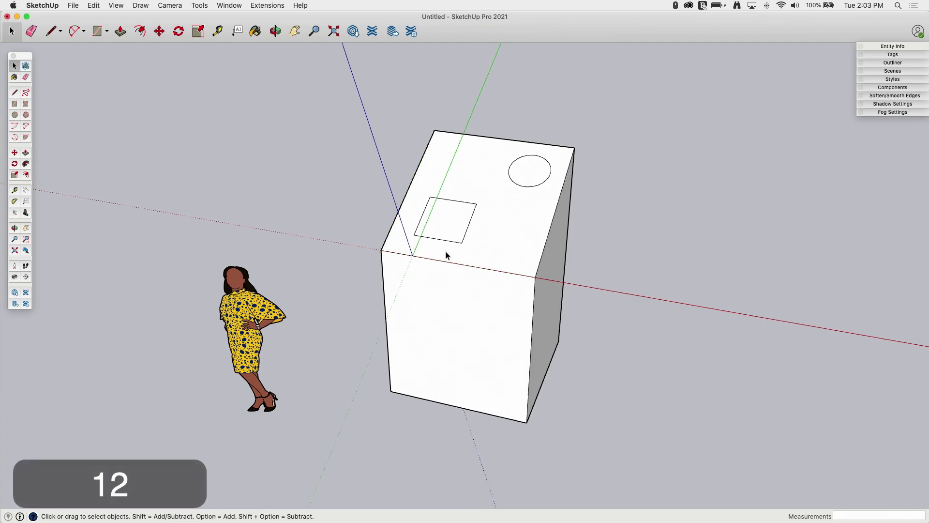
Move the drawing axes by -12 in the X (red) direction.
right_click(412, 251)
right_click(382, 165)
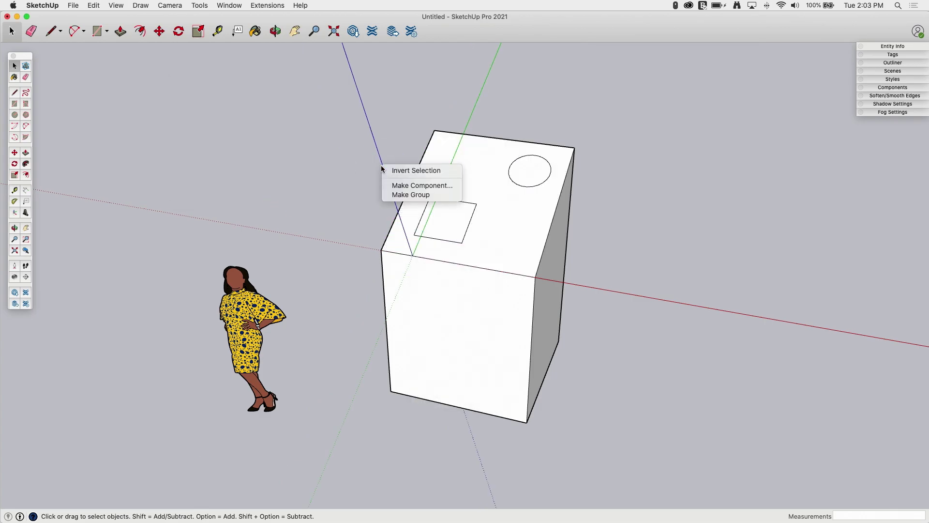
click(379, 158)
right_click(379, 158)
click(398, 173)
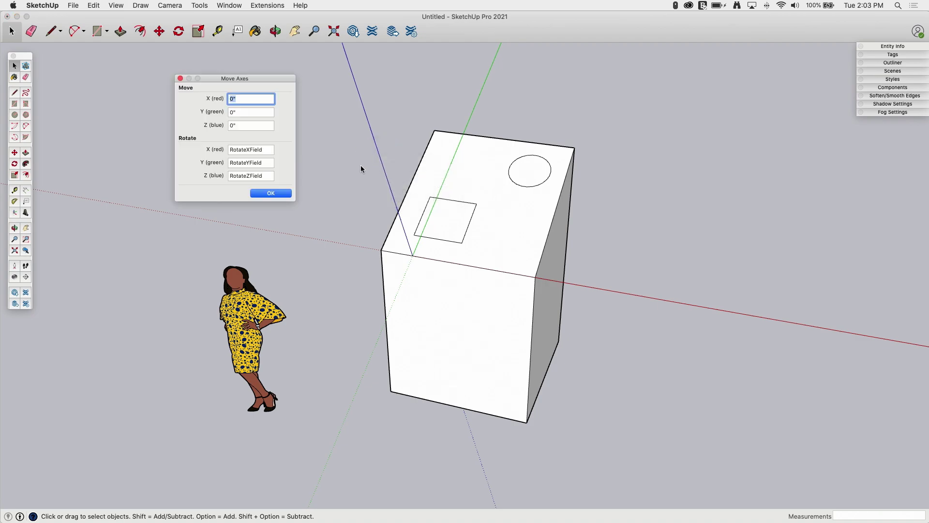
text(-12)
key(Return)
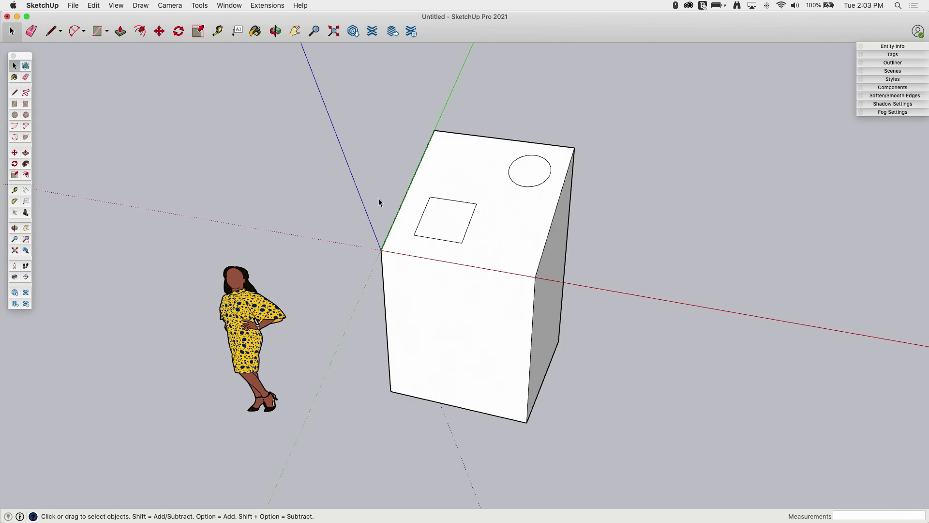
right_click(359, 197)
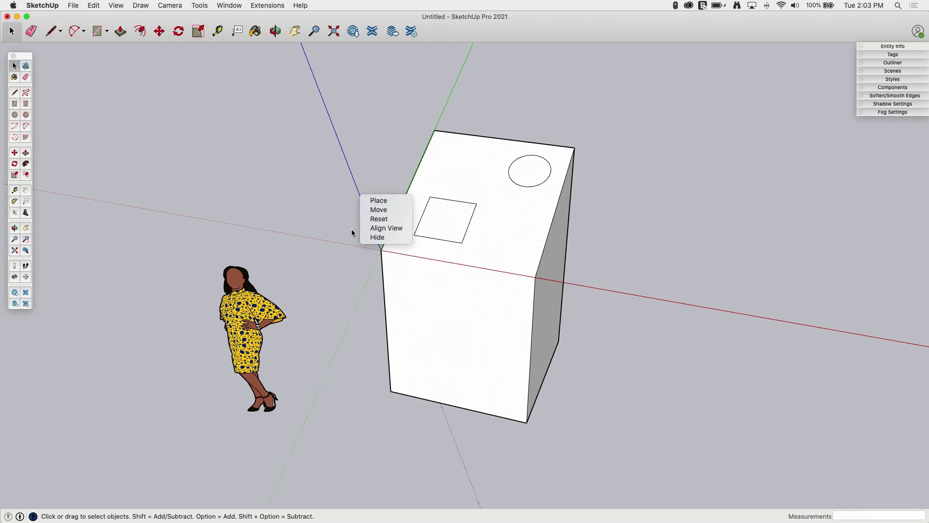
Hide the drawing axes, then turn View > Axes back on.
click(377, 237)
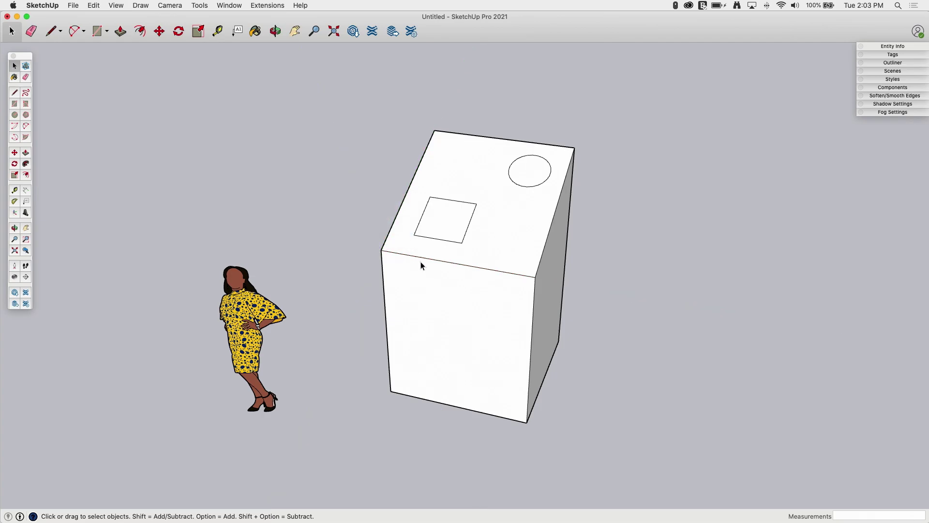
click(115, 6)
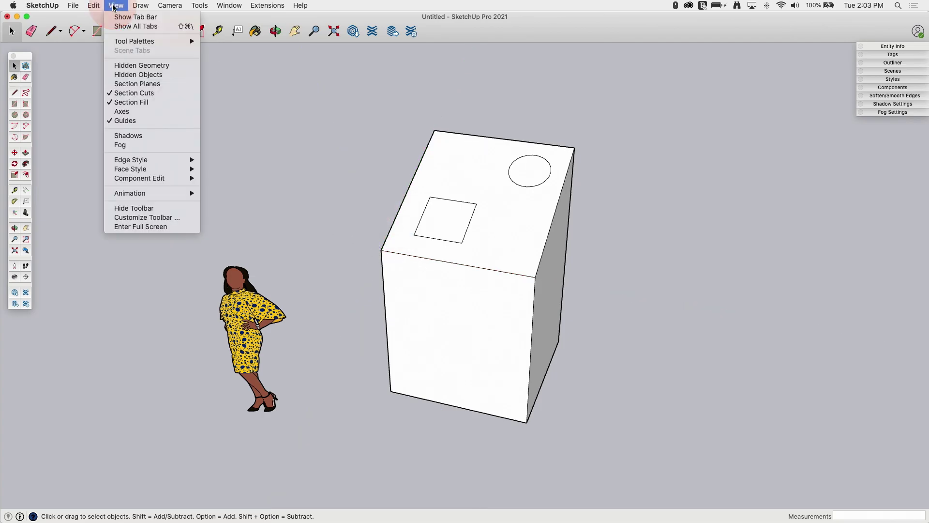
click(111, 113)
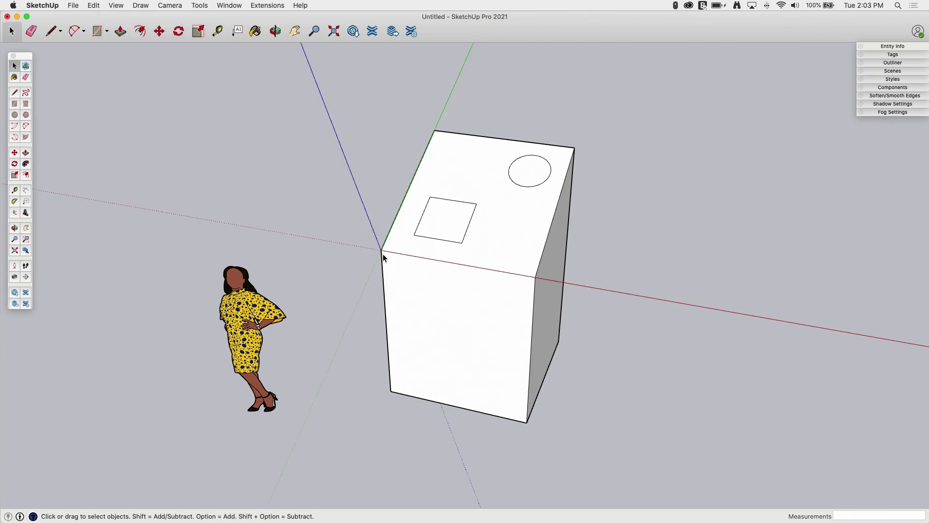
Align the camera view to the drawing axes from the green axis's menu.
right_click(359, 192)
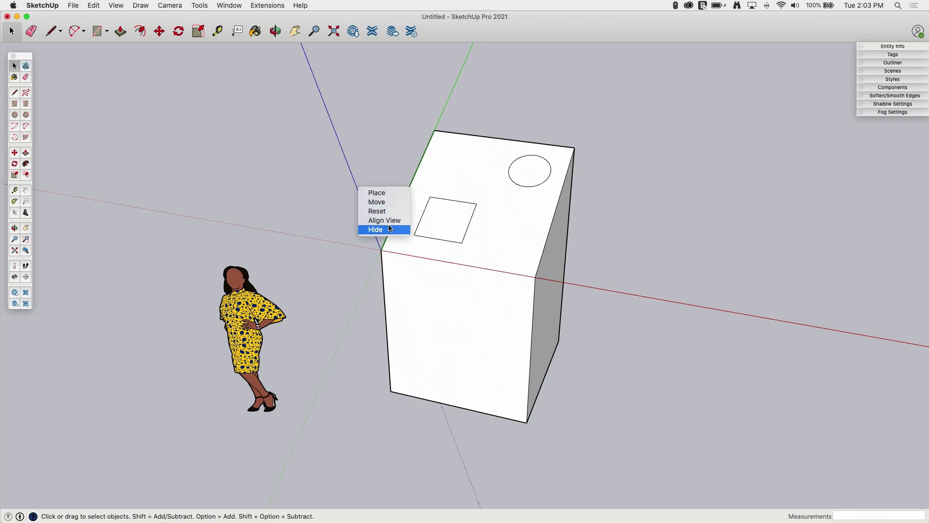
right_click(610, 289)
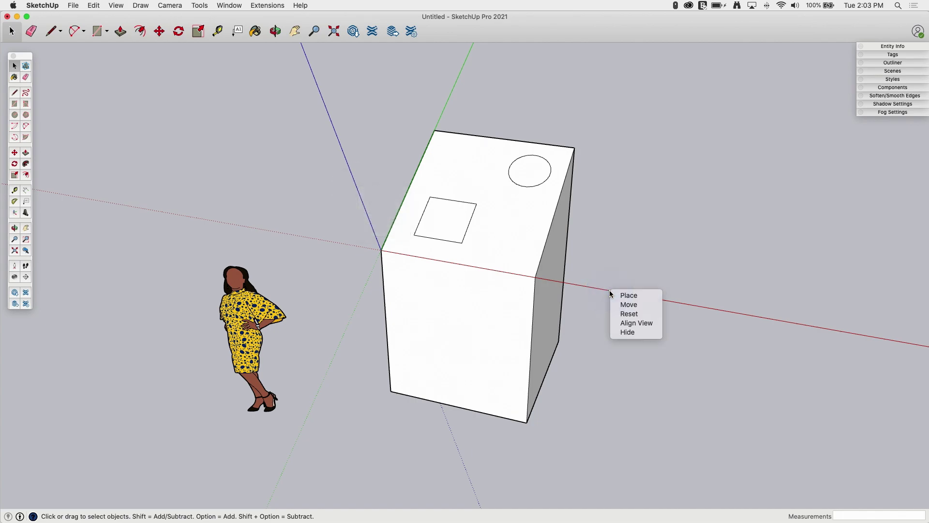
right_click(466, 65)
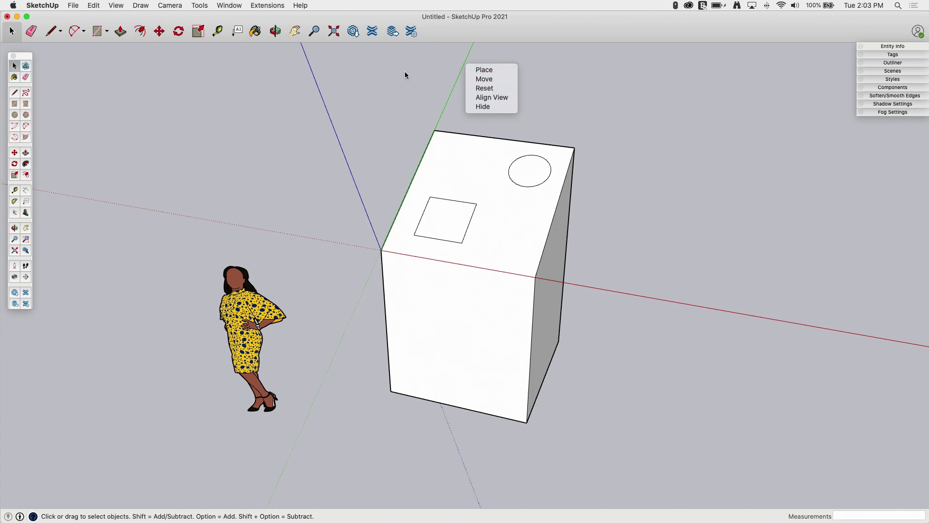
click(495, 100)
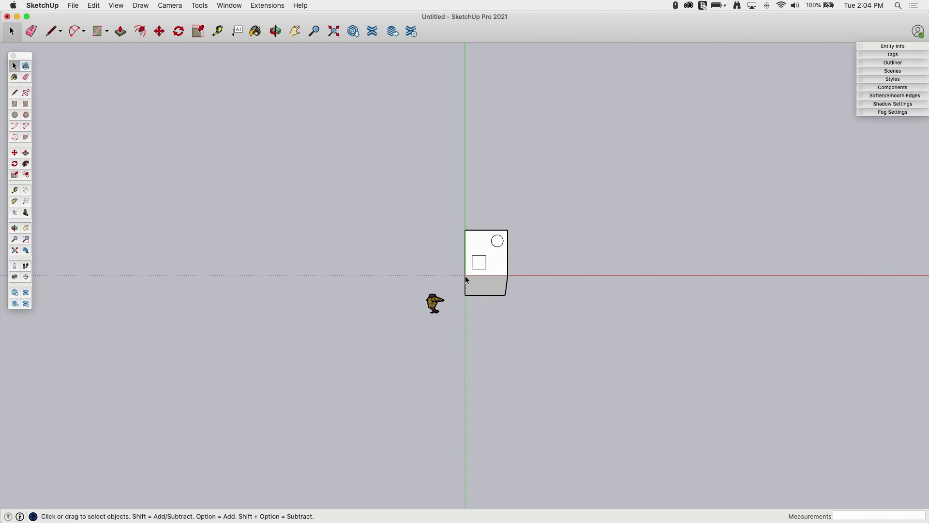
Orbit back into 3D, then align the view square to the axes again.
right_click(576, 331)
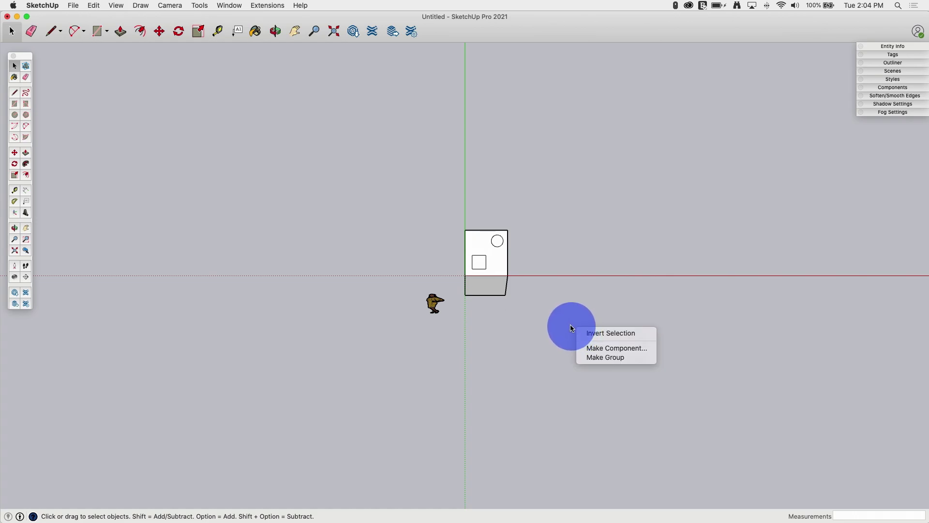
click(622, 198)
middle_drag(674, 271, 525, 199)
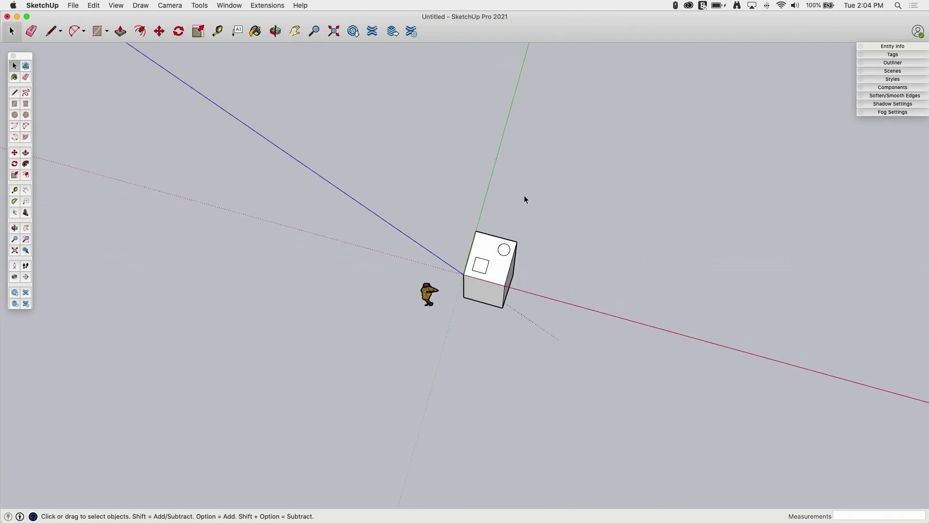
right_click(488, 189)
click(312, 152)
middle_drag(631, 235, 187, 210)
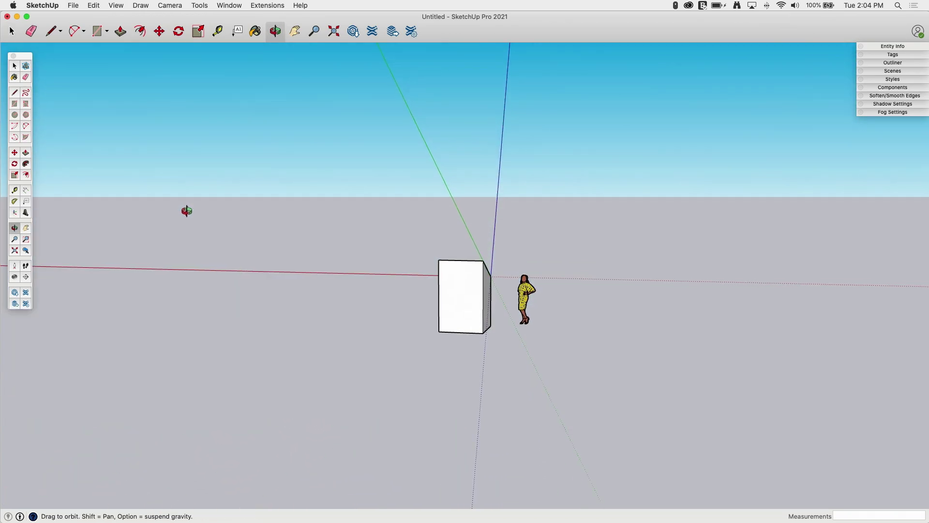
right_click(450, 187)
click(473, 218)
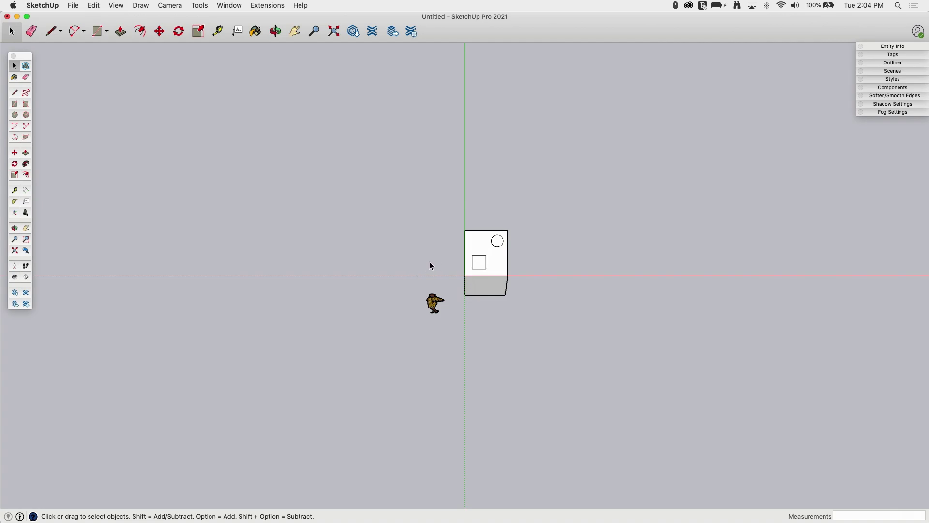
Reset the axes to the ground-level origin beside the scale figure, then reframe the model.
right_click(635, 388)
middle_drag(571, 335, 423, 213)
scroll(456, 229, up, 3)
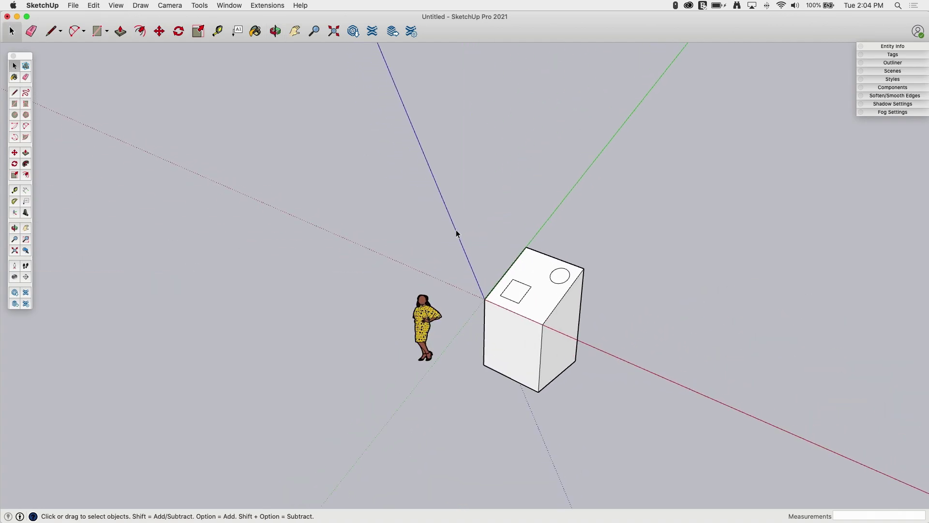
right_click(456, 229)
click(474, 252)
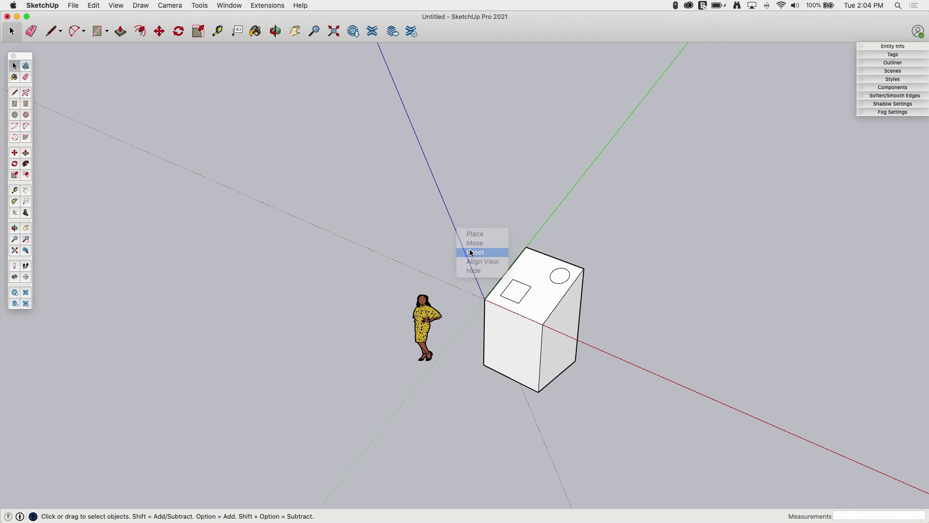
middle_drag(455, 357, 670, 402)
scroll(670, 402, up, 5)
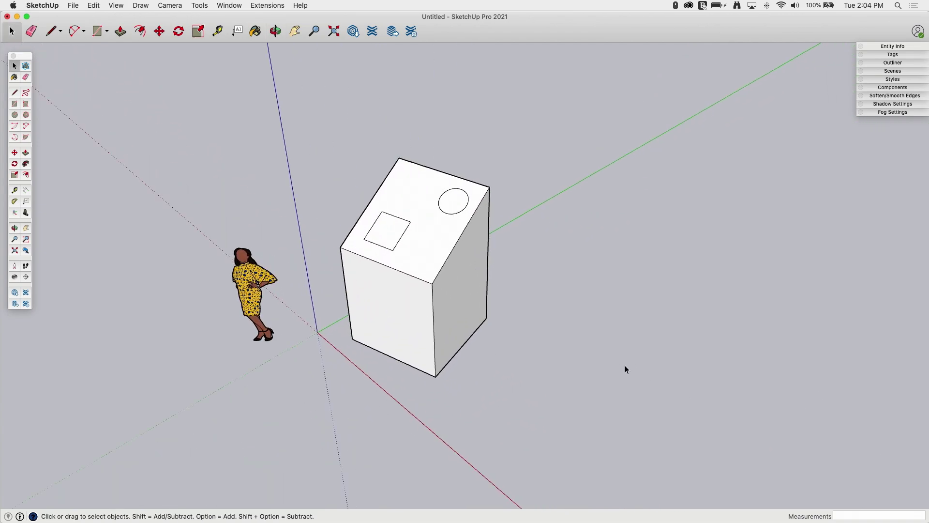